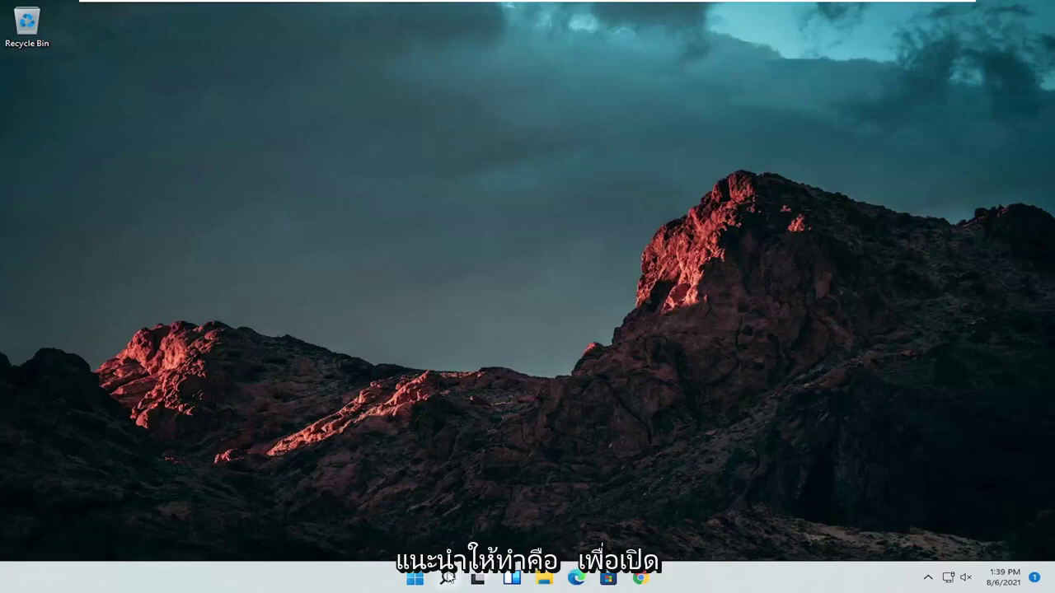
Open Control Panel, view all items as Large icons, and open Mouse properties
left_click(448, 578)
type("cont")
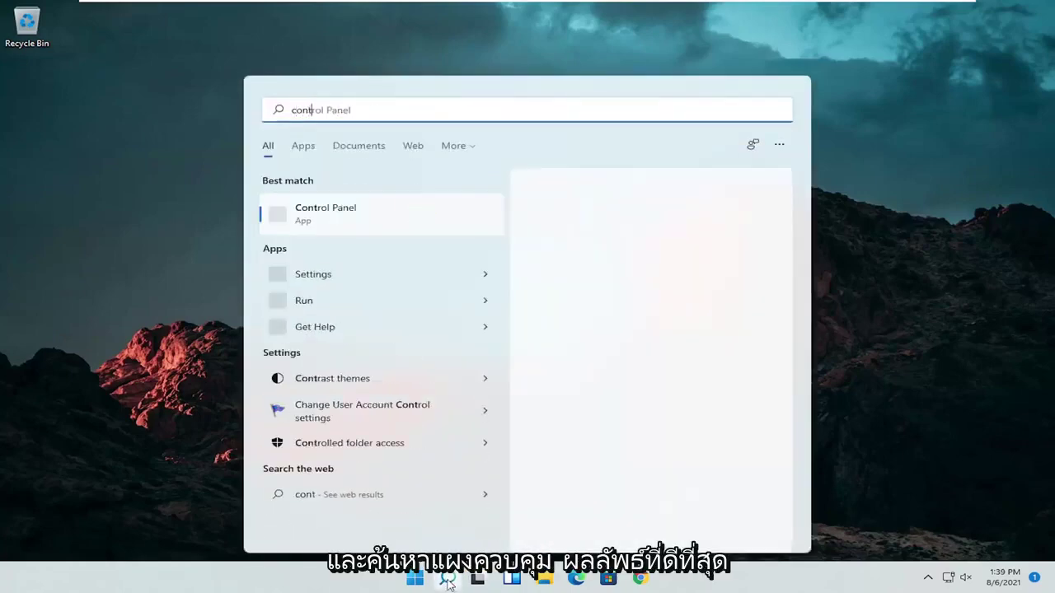
type("rol panel")
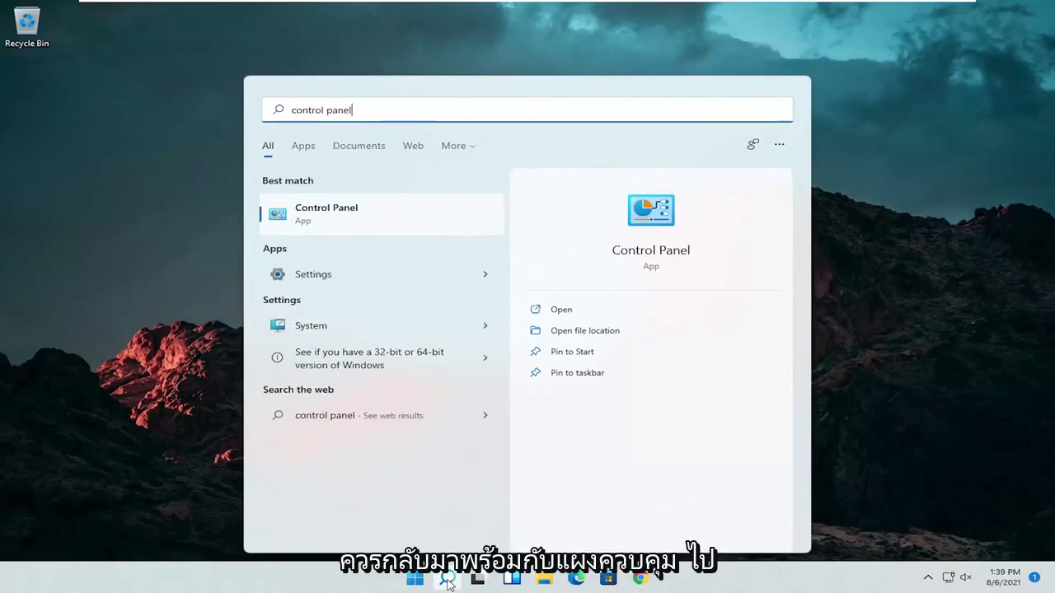
left_click(363, 214)
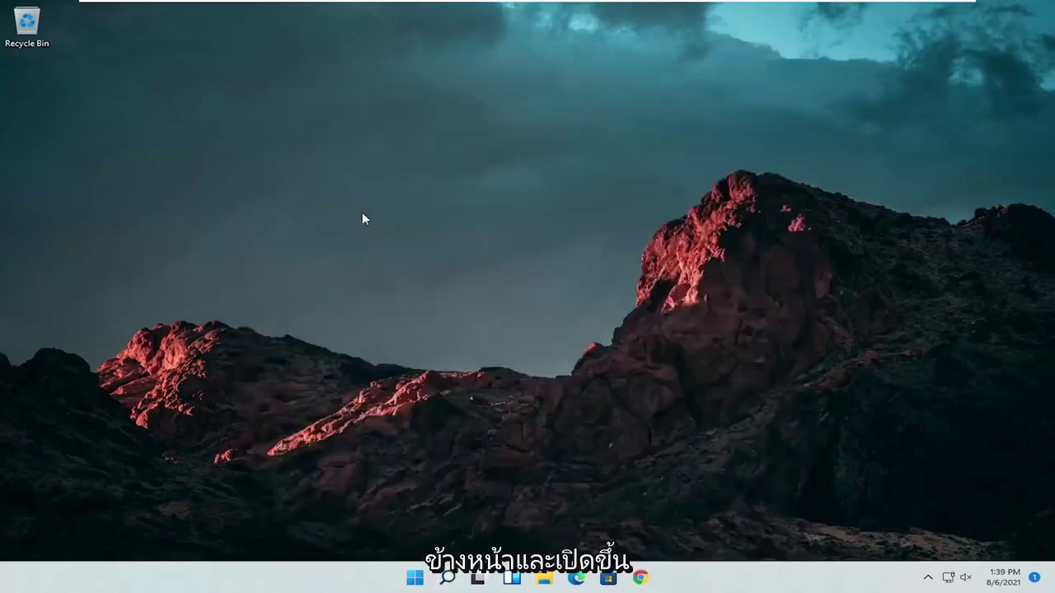
left_click(753, 167)
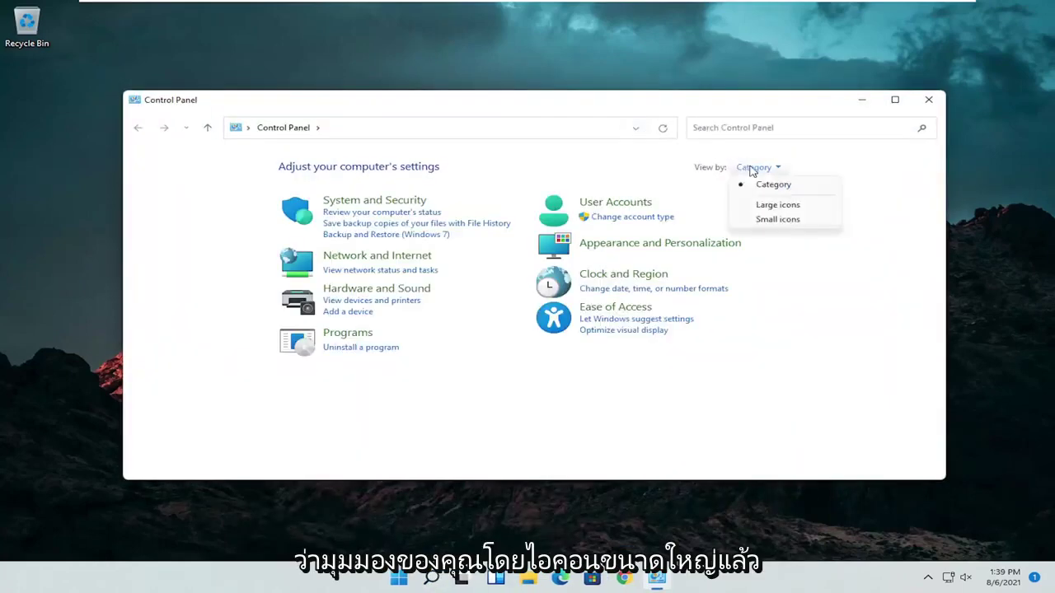
left_click(764, 206)
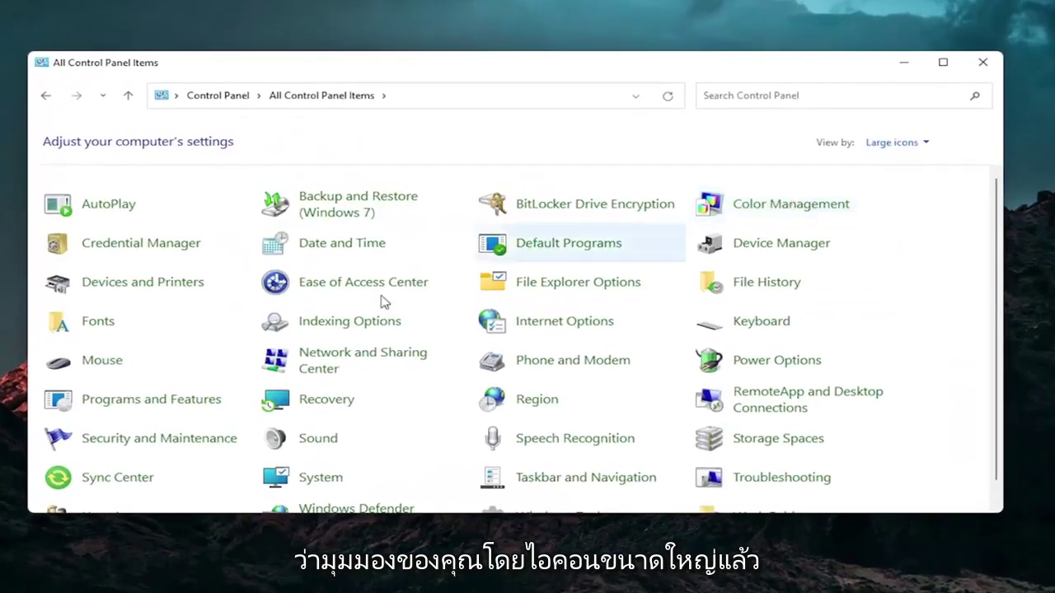
left_click(103, 363)
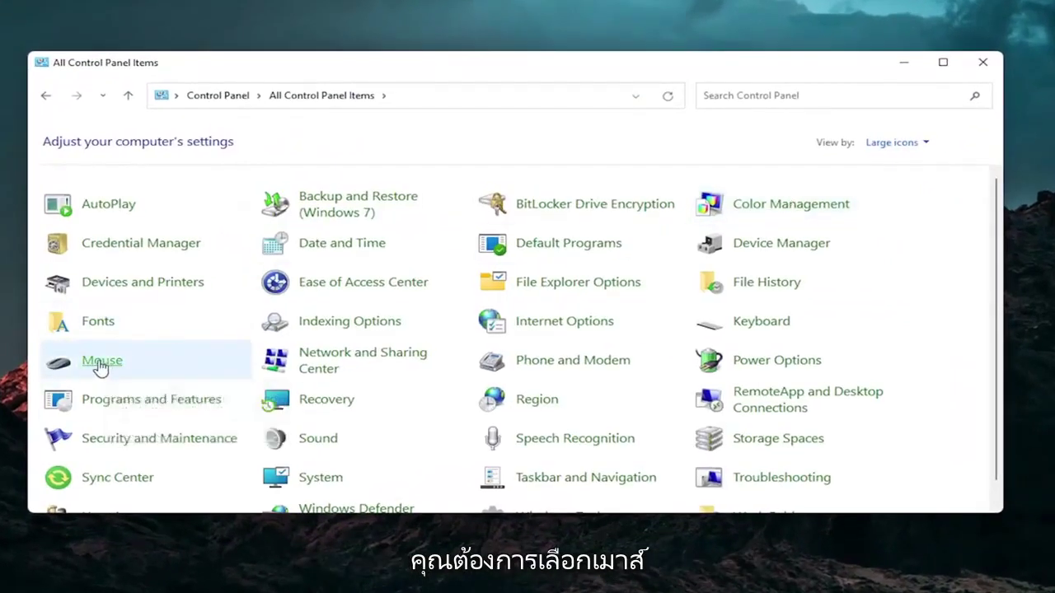
left_click_drag(209, 84, 551, 107)
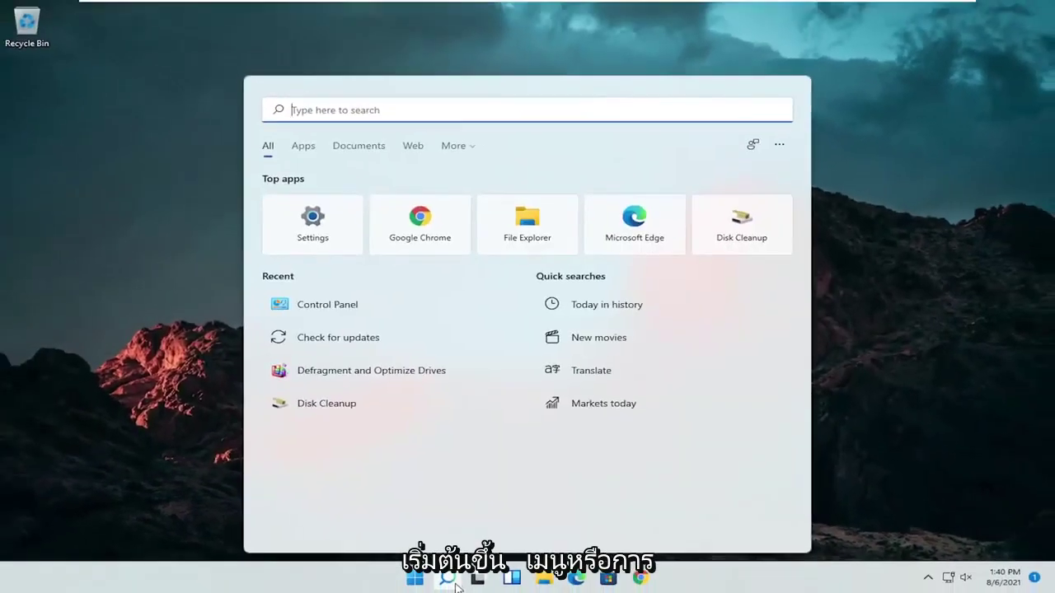
Open Device Manager and start Update driver for the HID-compliant mouse under Mice
type("dev")
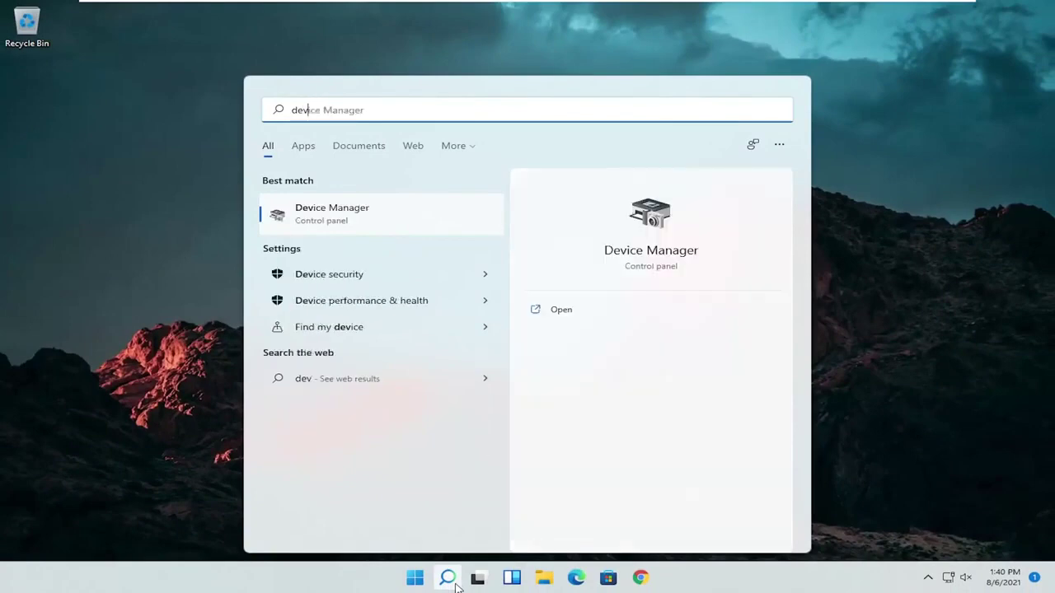
type("ice manager")
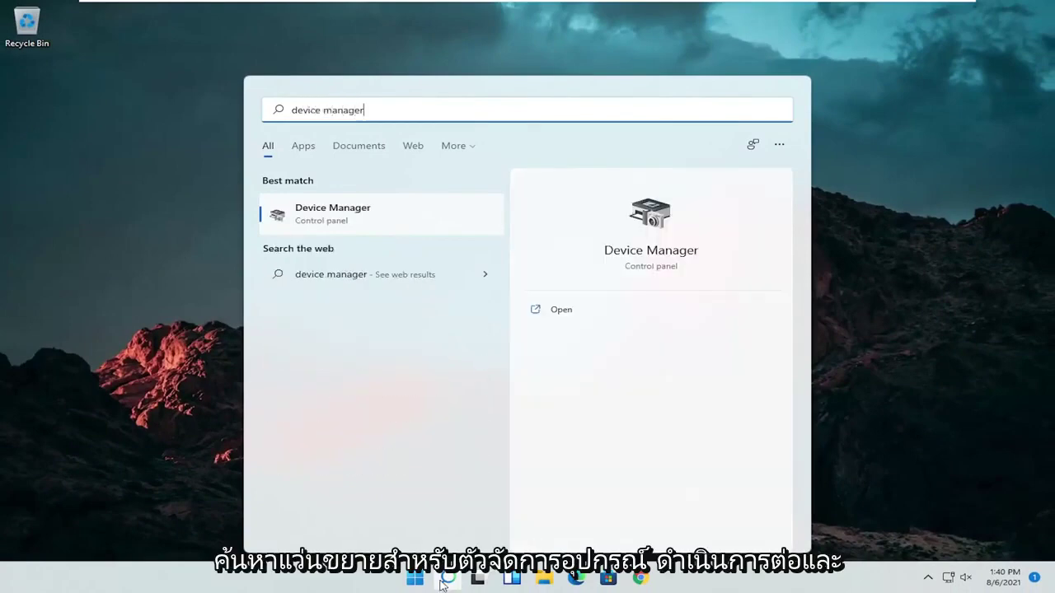
left_click(327, 214)
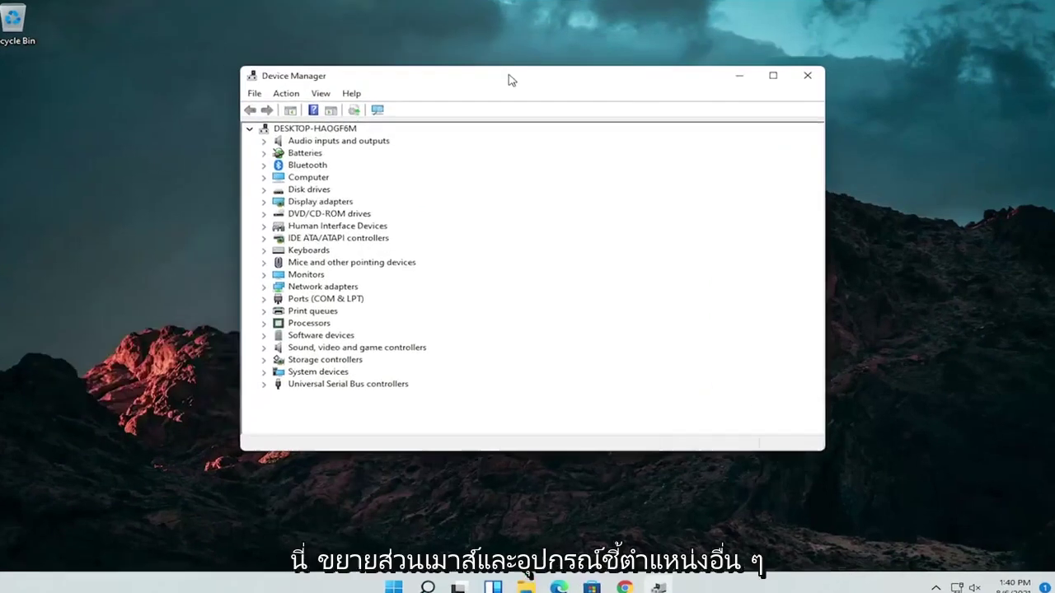
double_click(293, 295)
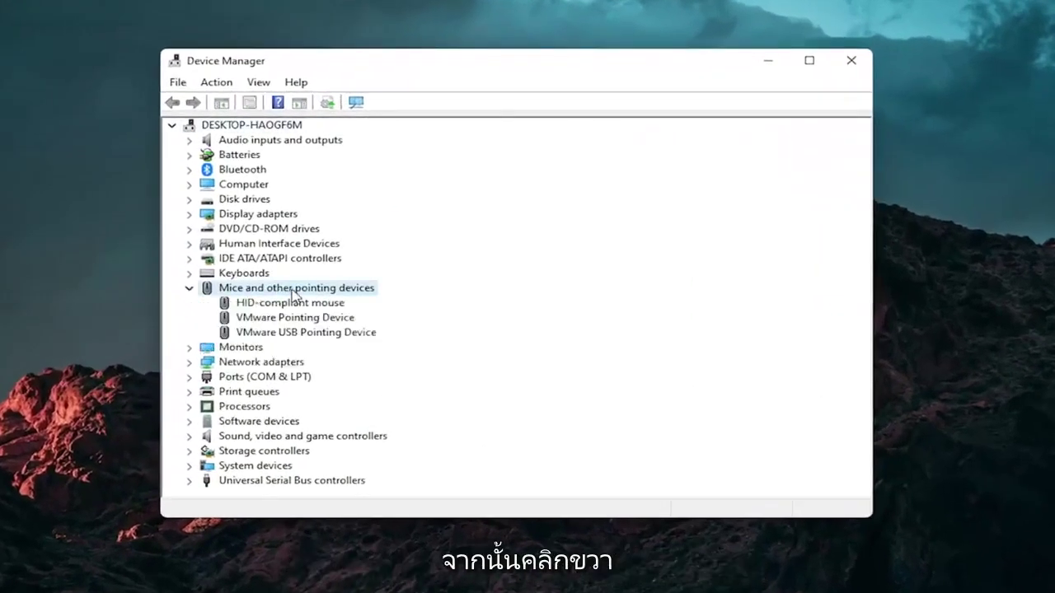
left_click(291, 304)
right_click(291, 304)
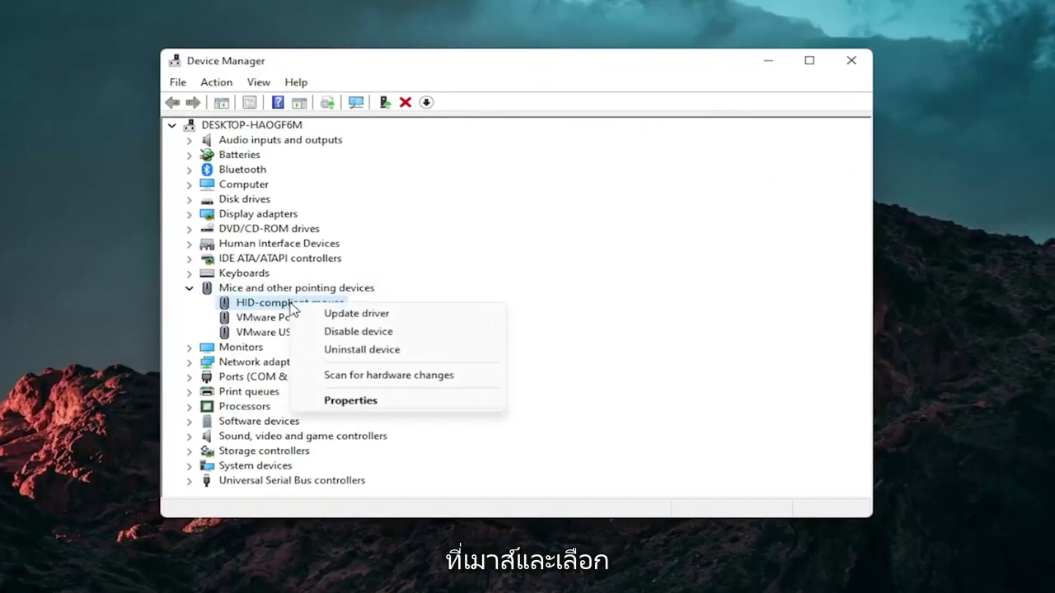
left_click(384, 320)
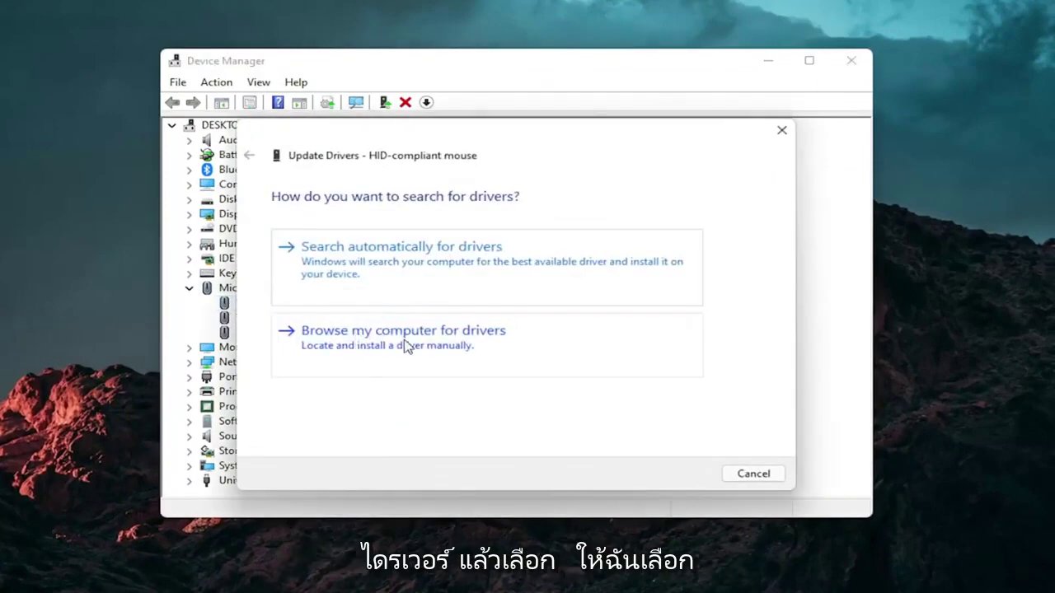
Reinstall the HID-compliant mouse driver from the local compatible list, then close the wizard
left_click(405, 344)
left_click(354, 379)
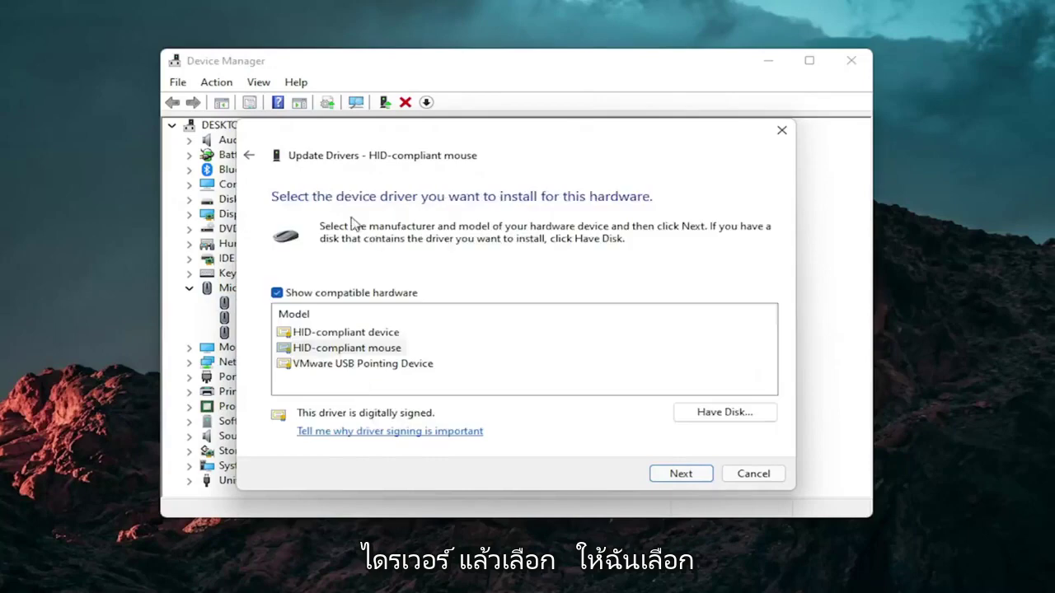
left_click(248, 156)
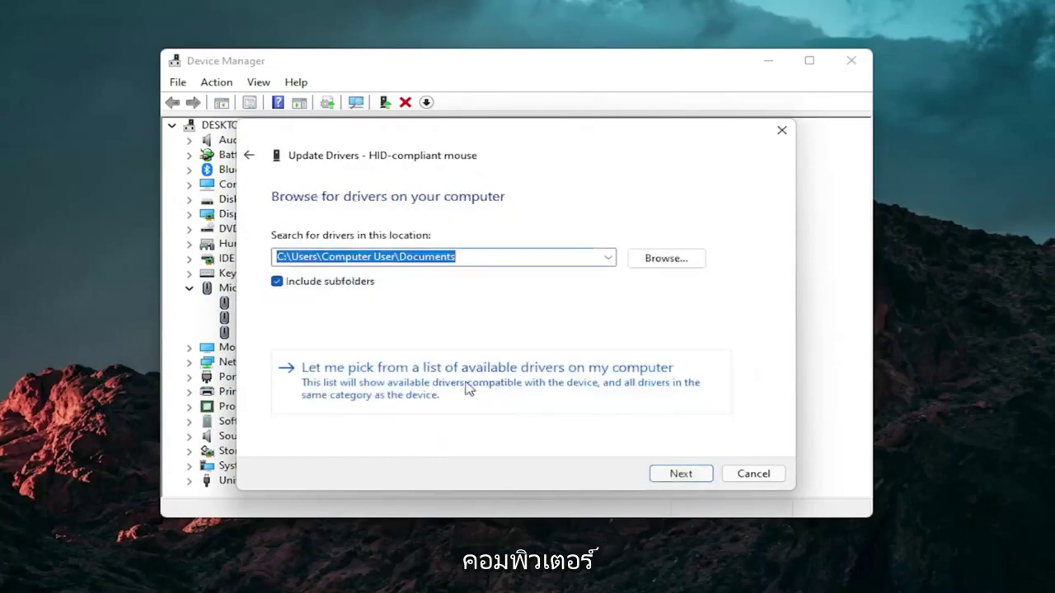
left_click(471, 383)
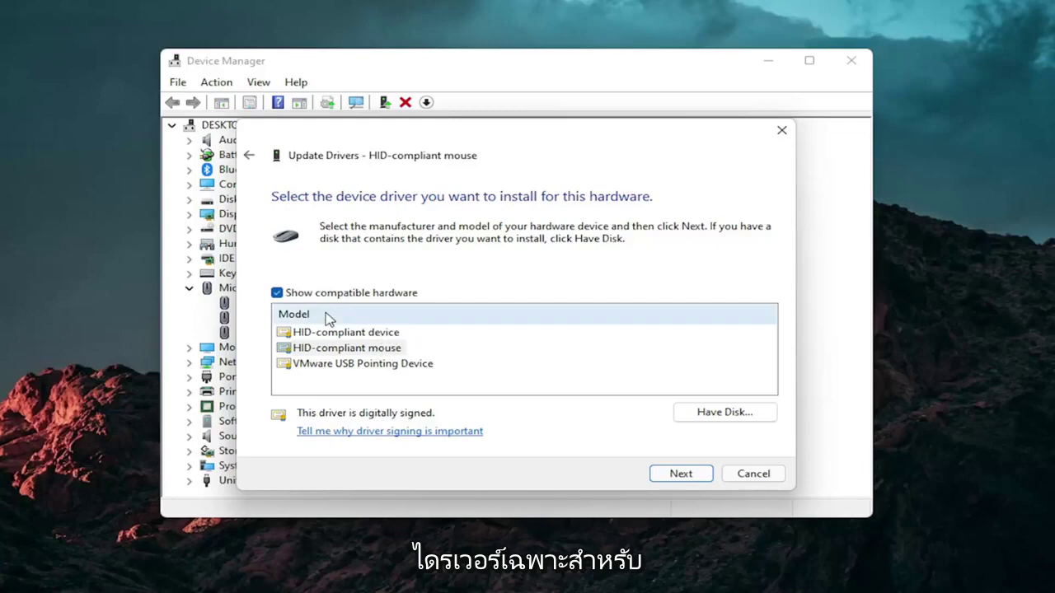
left_click(692, 477)
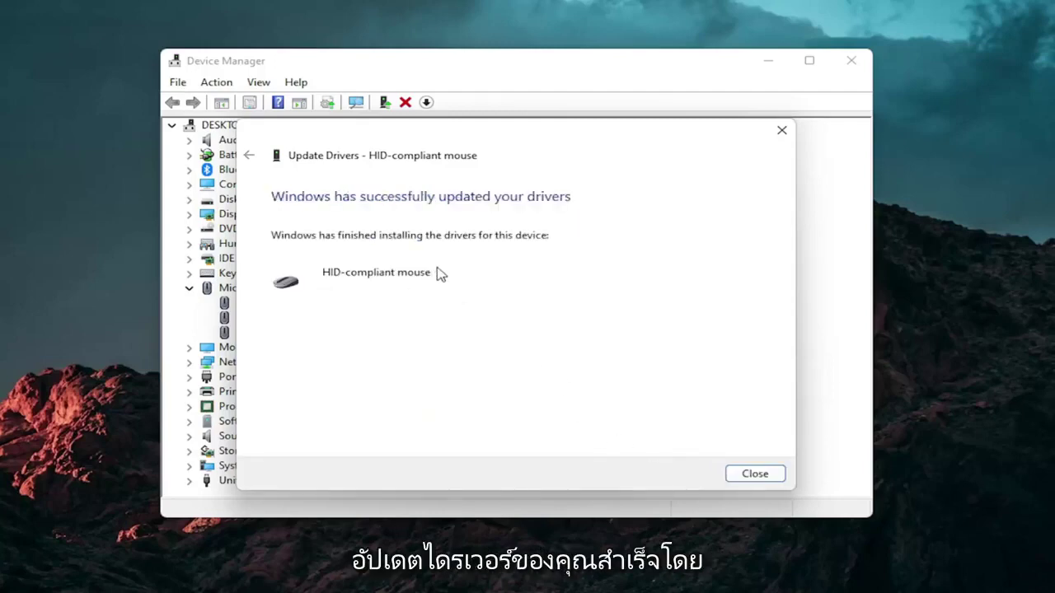
left_click(742, 474)
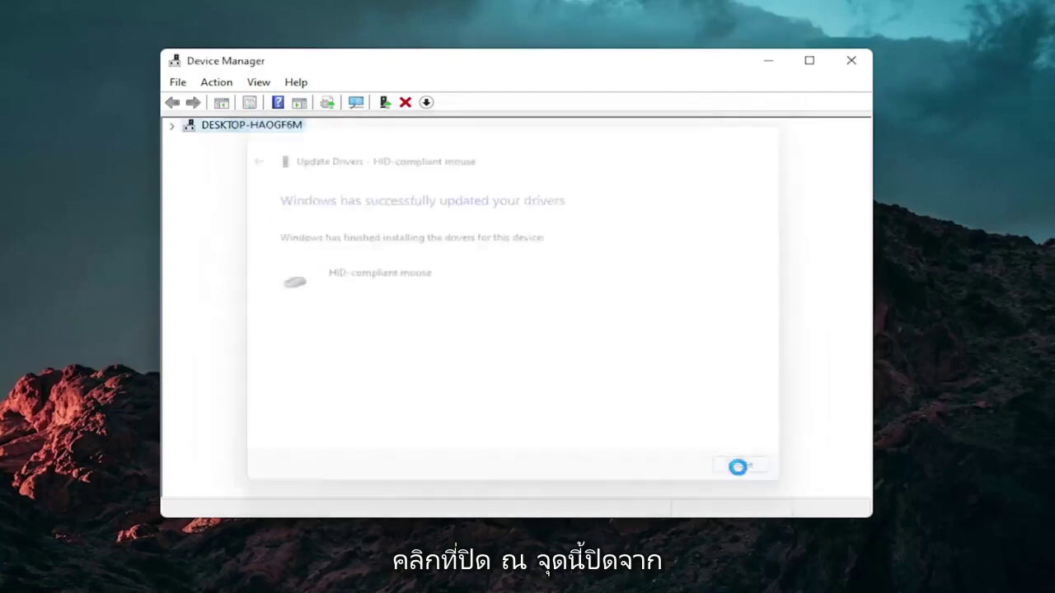
left_click(190, 288)
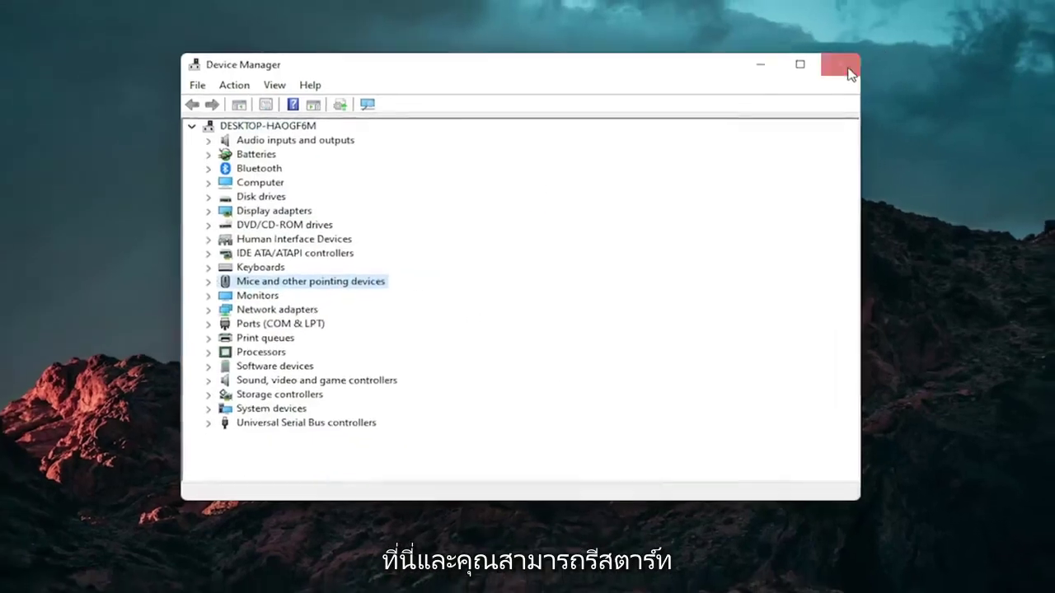
Close Device Manager and open the Troubleshoot settings page via search
left_click(850, 60)
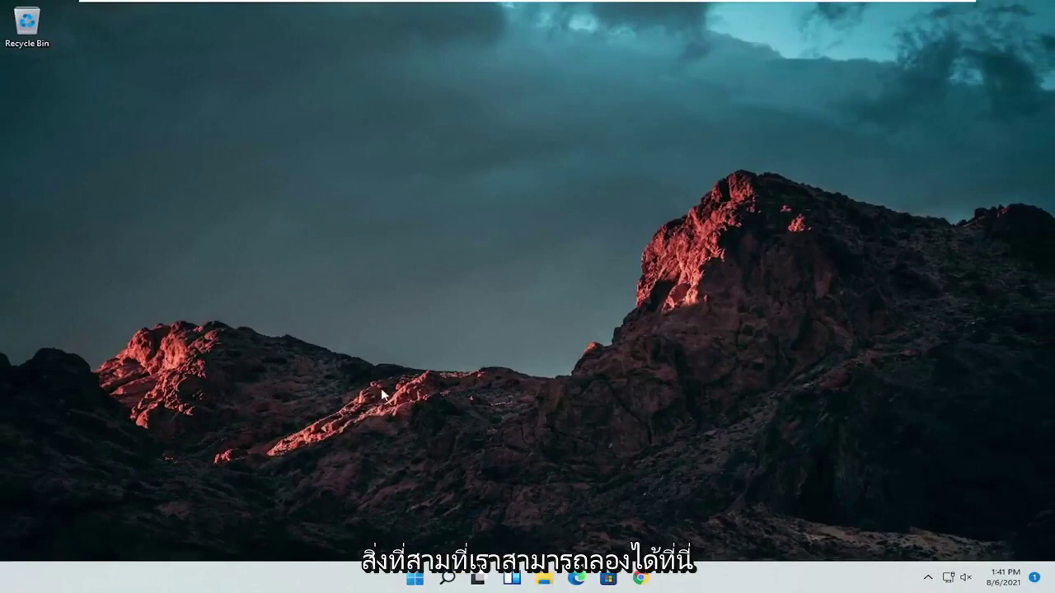
left_click(449, 577)
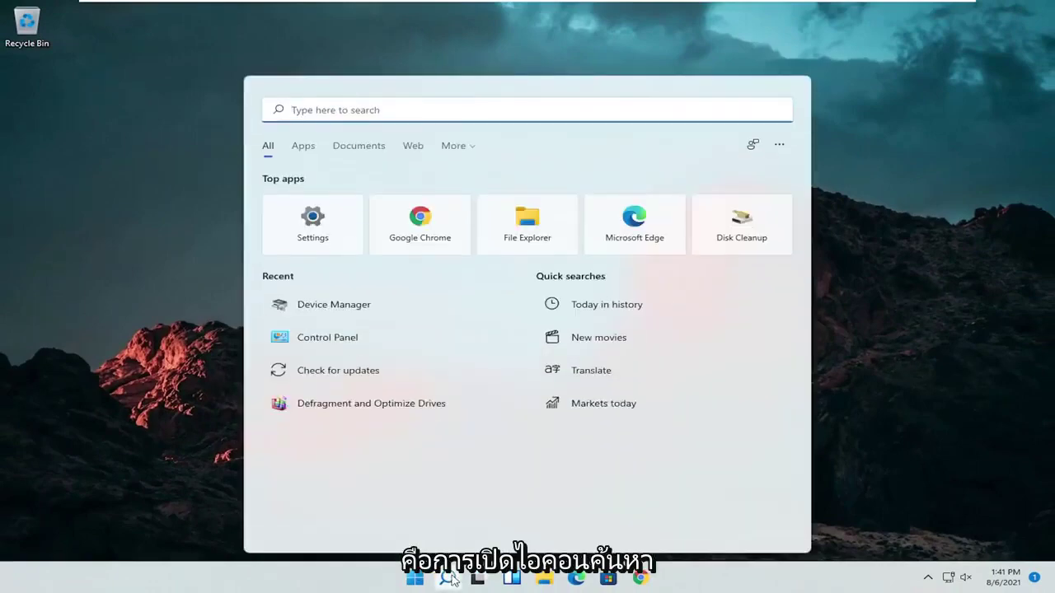
type("trouble")
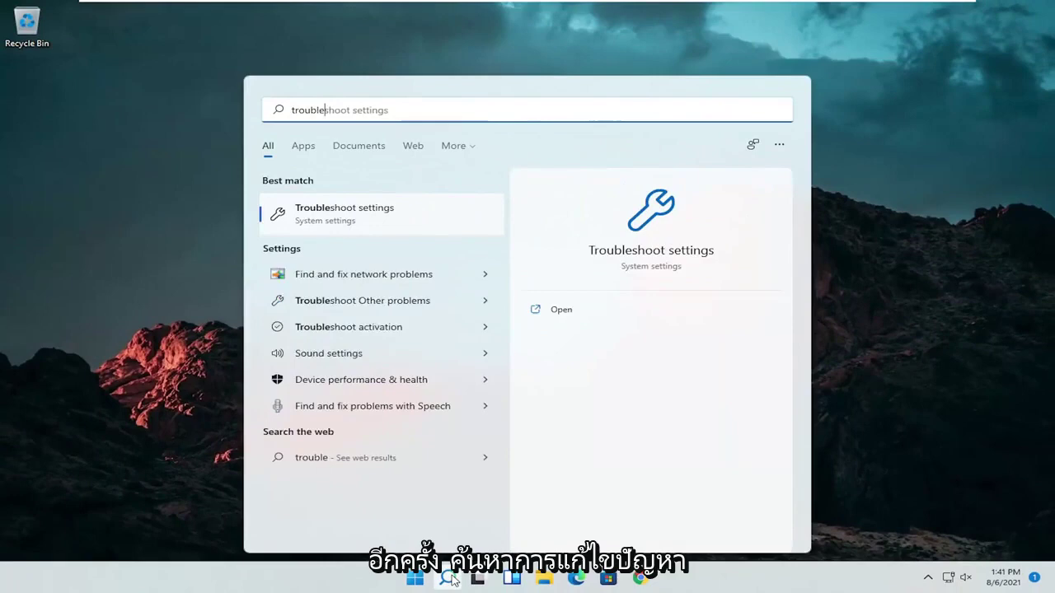
type("shoot")
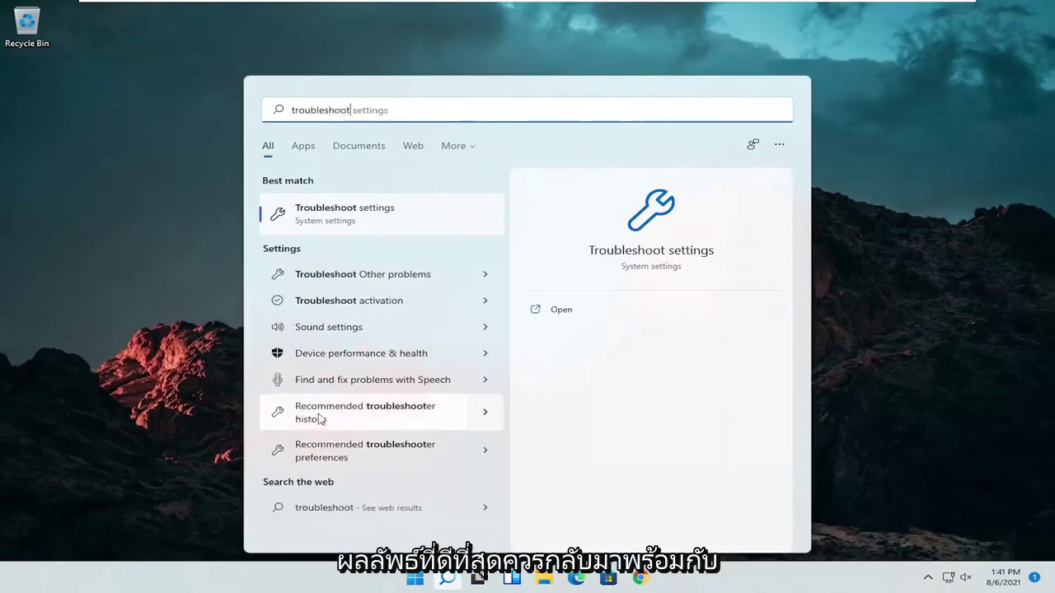
left_click(338, 216)
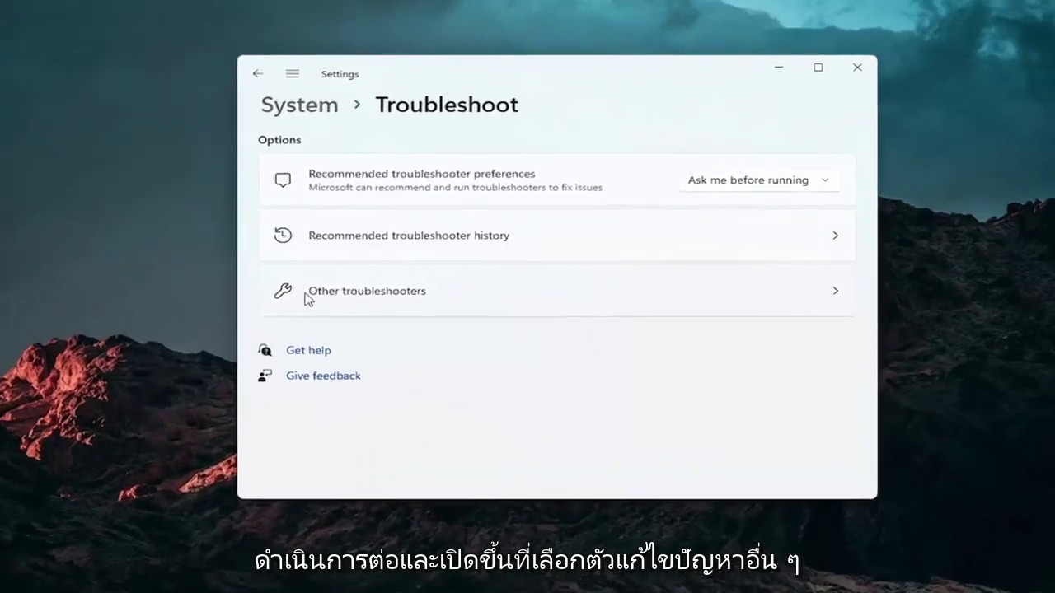
Show Other troubleshooters and scroll down to the Keyboard entry
left_click(309, 301)
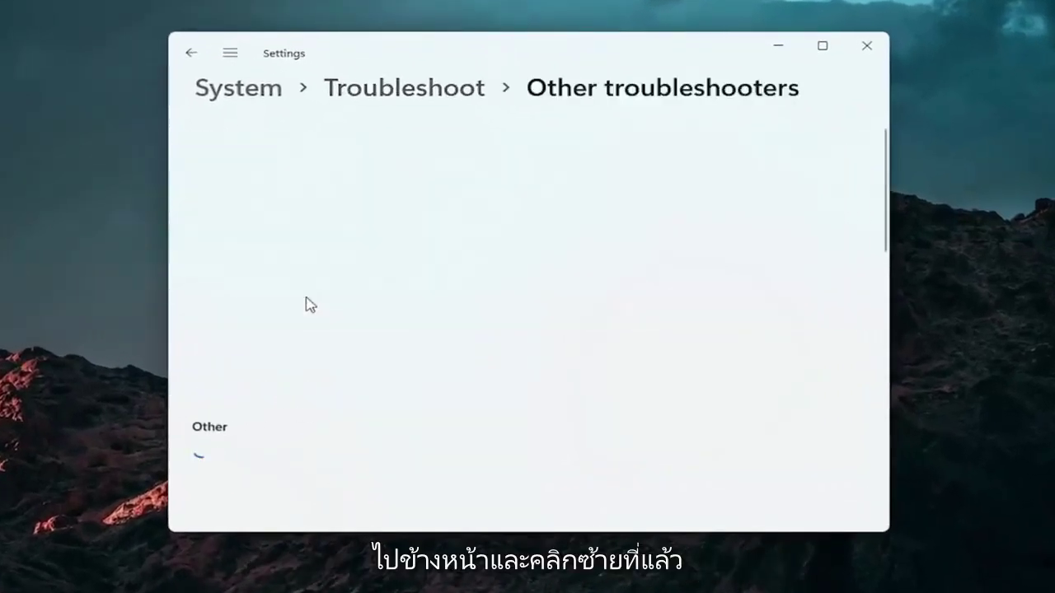
scroll(309, 298, "down", 1)
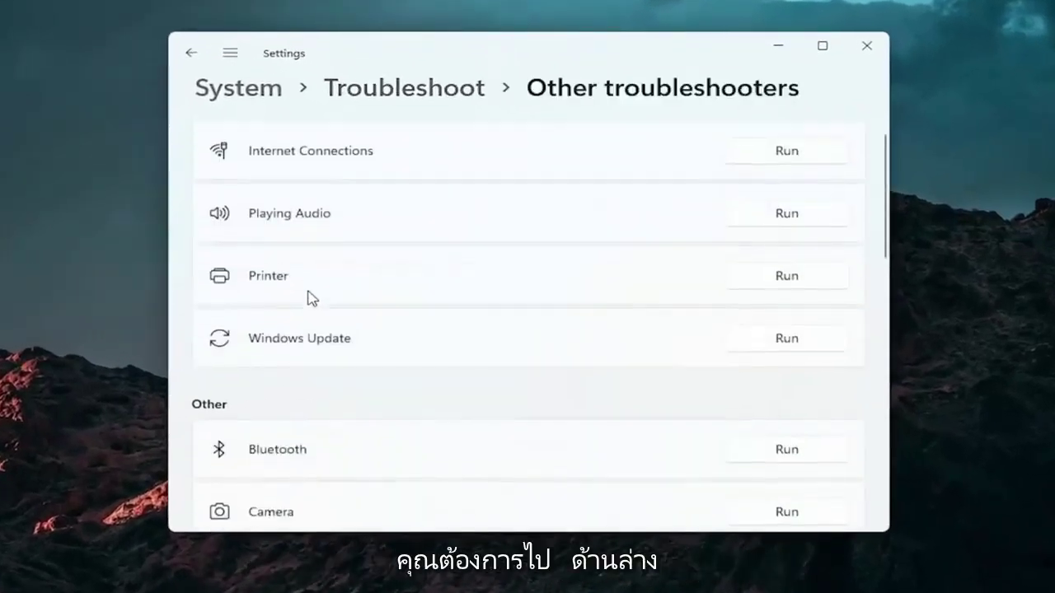
scroll(217, 285, "down", 2)
scroll(302, 297, "down", 1)
scroll(304, 298, "down", 1)
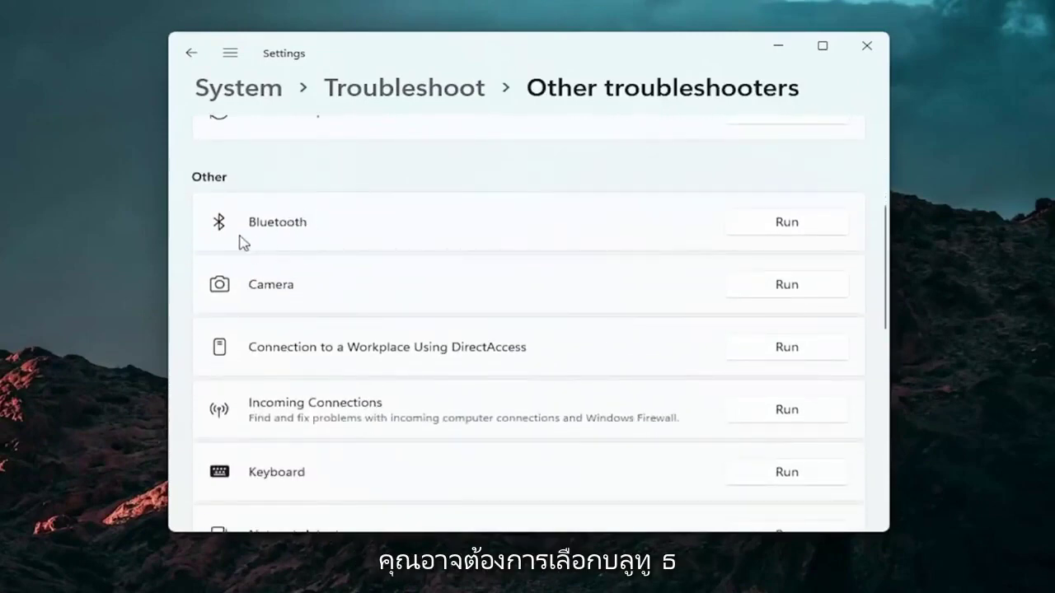
scroll(325, 330, "up", 1)
scroll(328, 330, "down", 1)
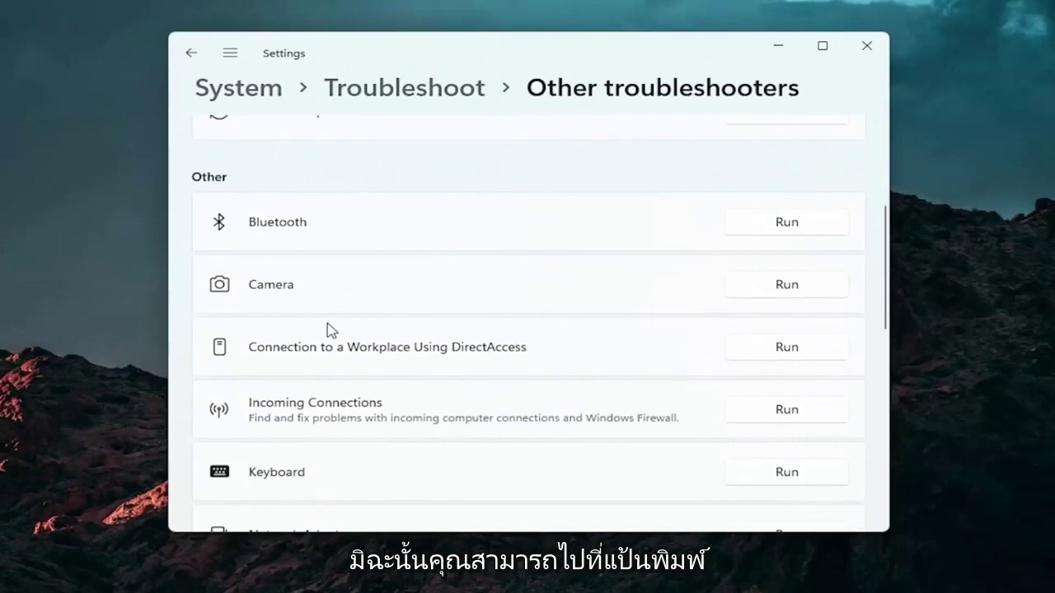
scroll(332, 330, "down", 1)
scroll(332, 329, "down", 2)
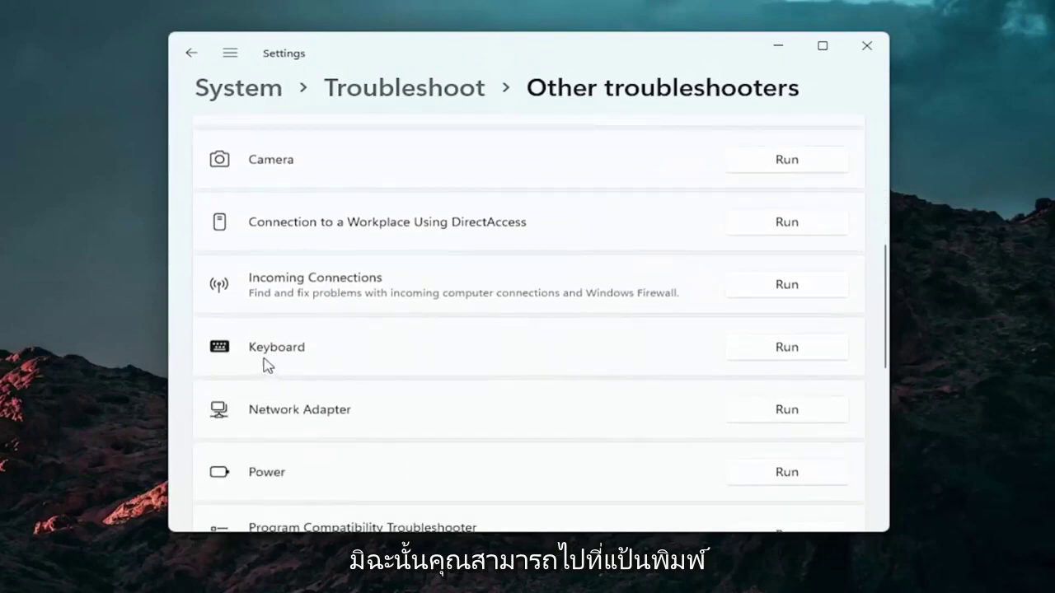
Run the Keyboard troubleshooter, dismiss it, and close the Settings window
left_click(787, 346)
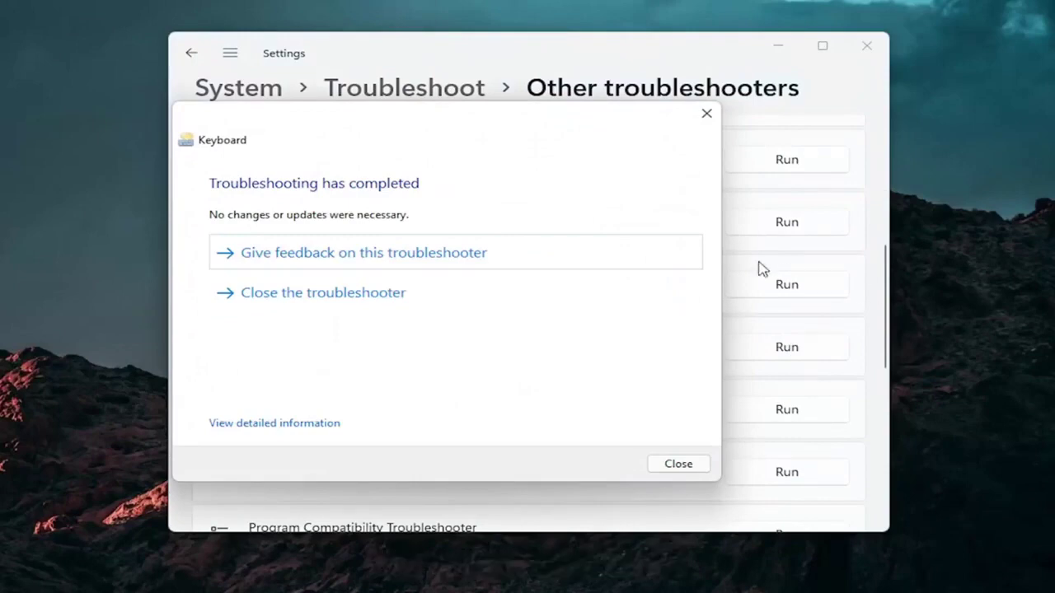
left_click(706, 120)
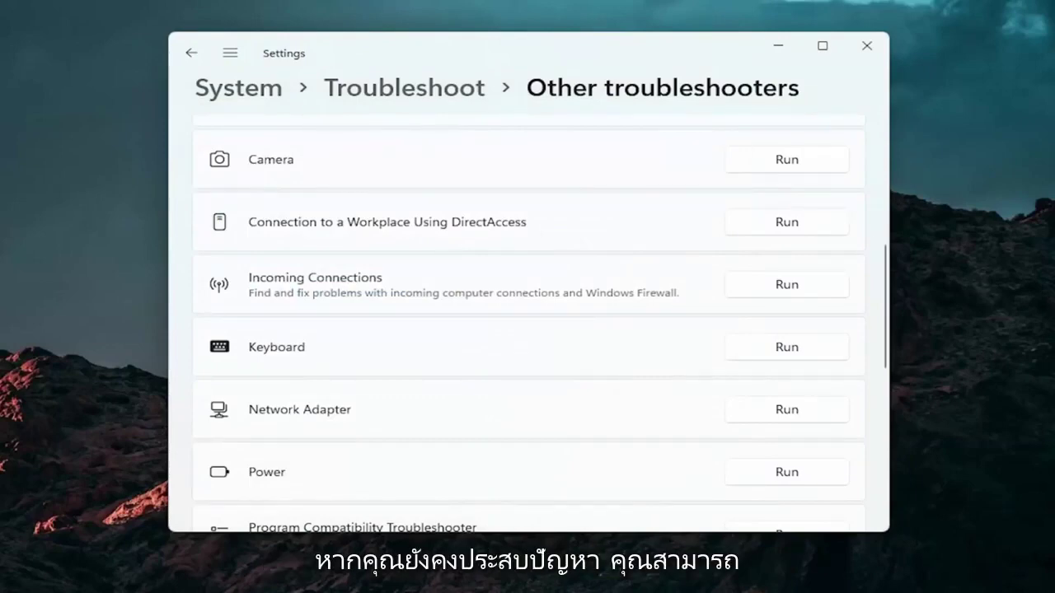
left_click(867, 45)
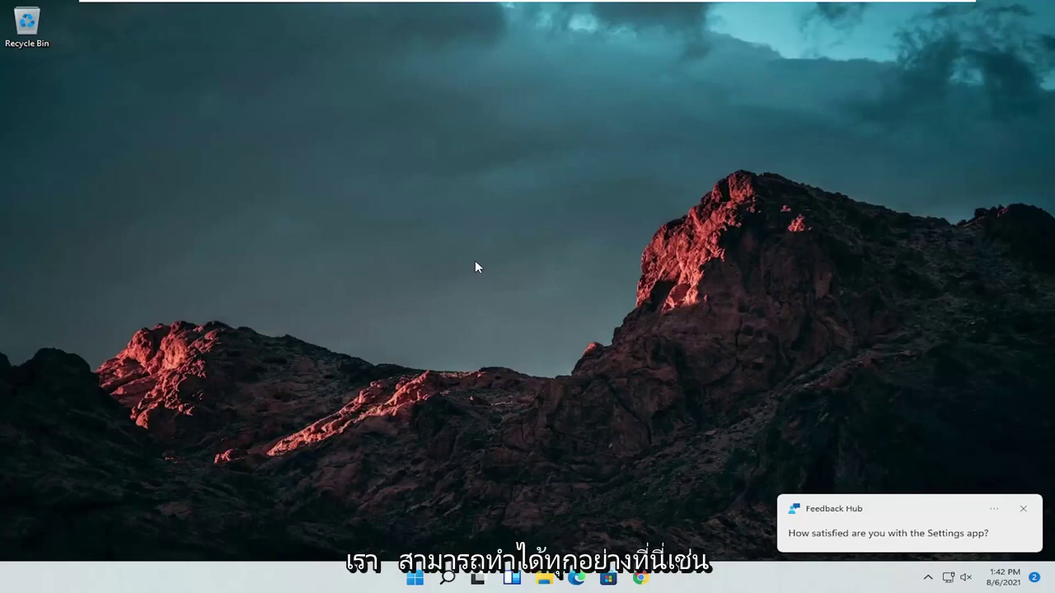
Launch Command Prompt as administrator and approve the UAC prompt
left_click(443, 581)
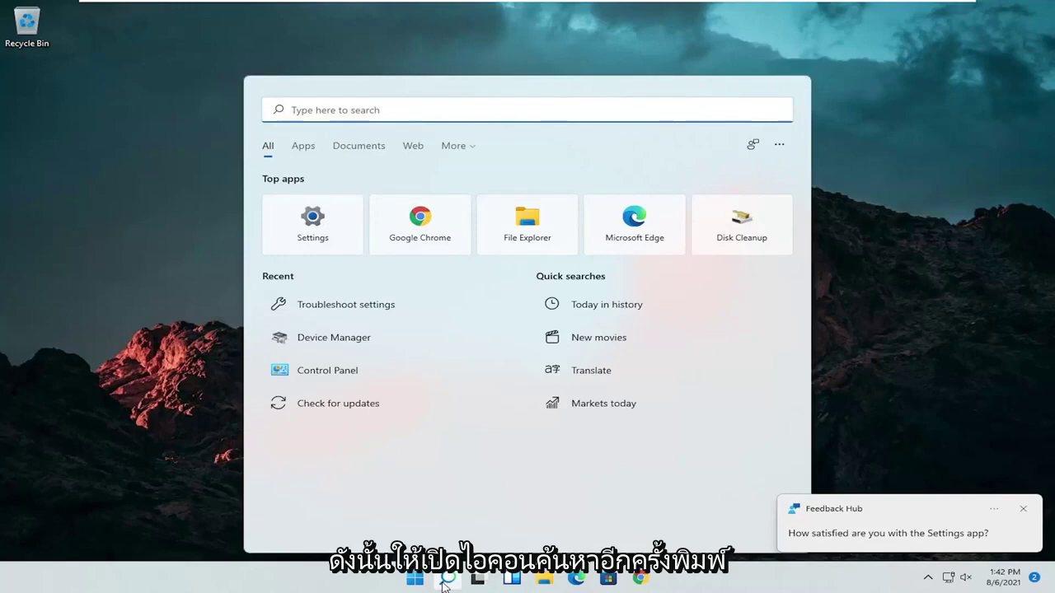
type("cmd")
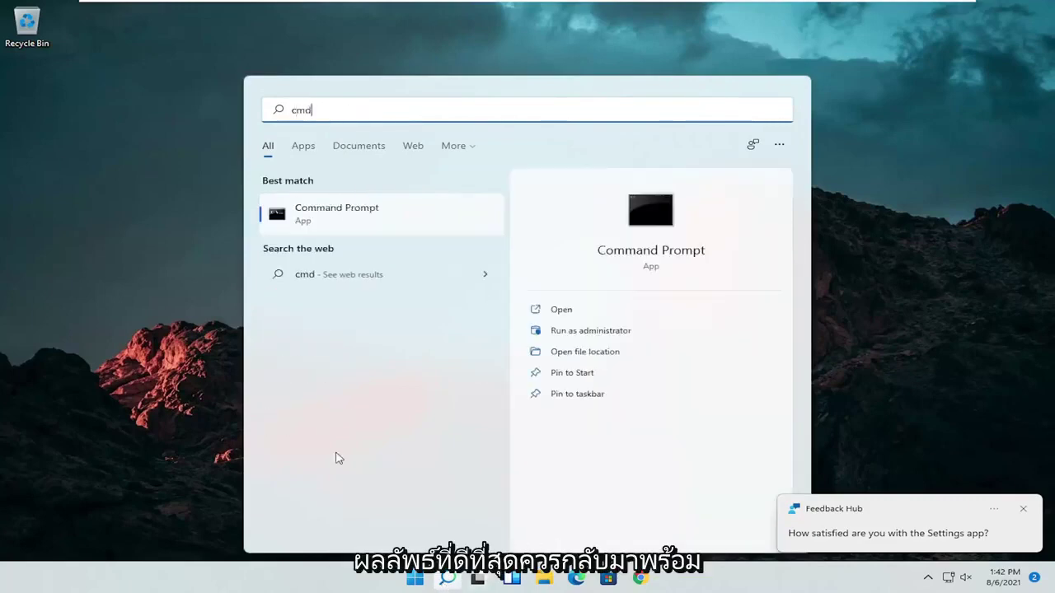
right_click(313, 213)
left_click(360, 226)
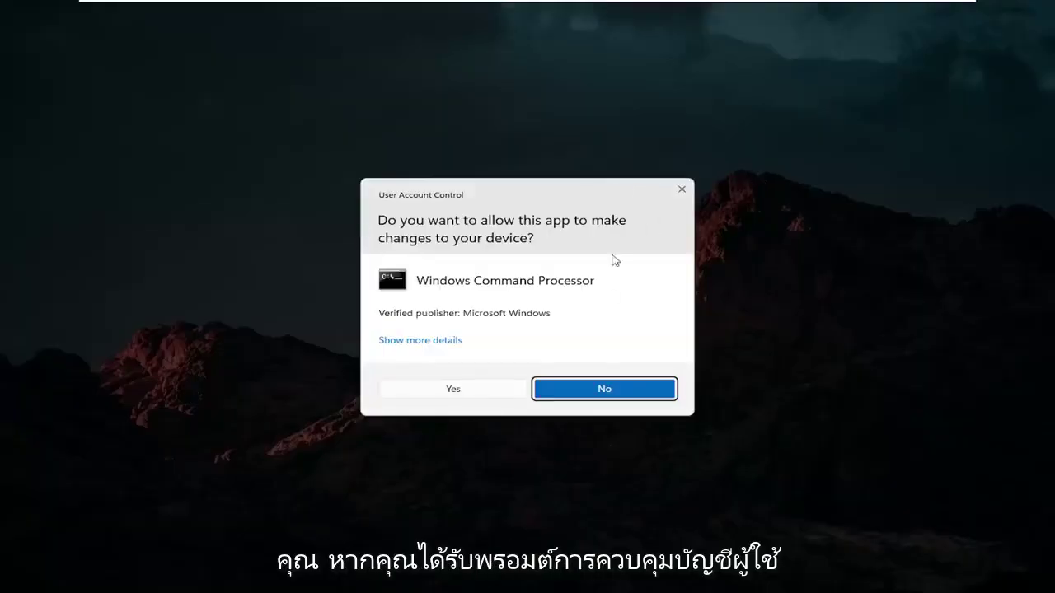
left_click(450, 392)
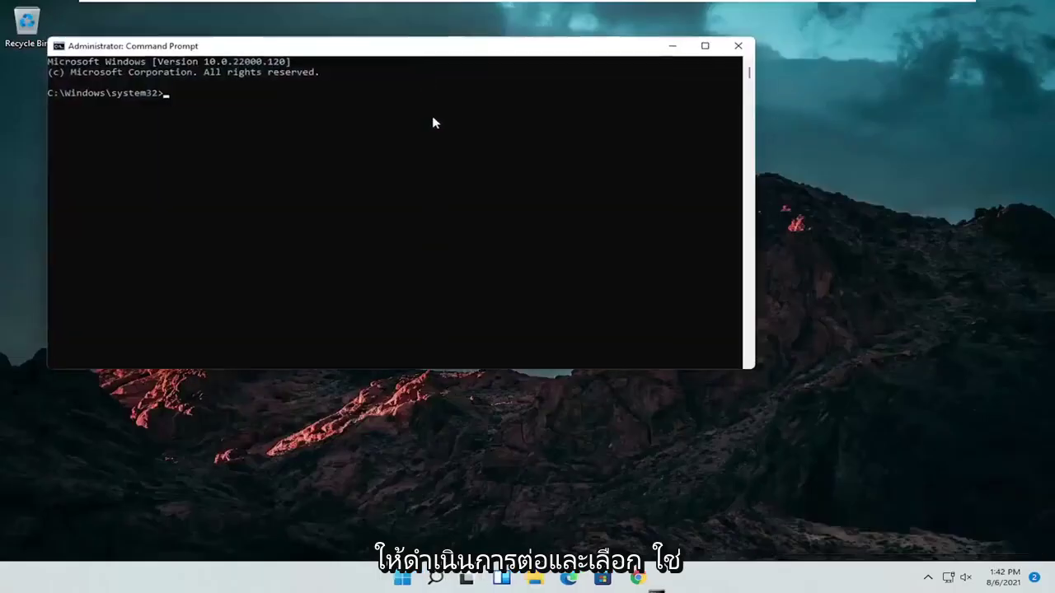
Run the sfc /scannow system file check in the elevated prompt
left_click_drag(423, 51, 552, 104)
type("sfc")
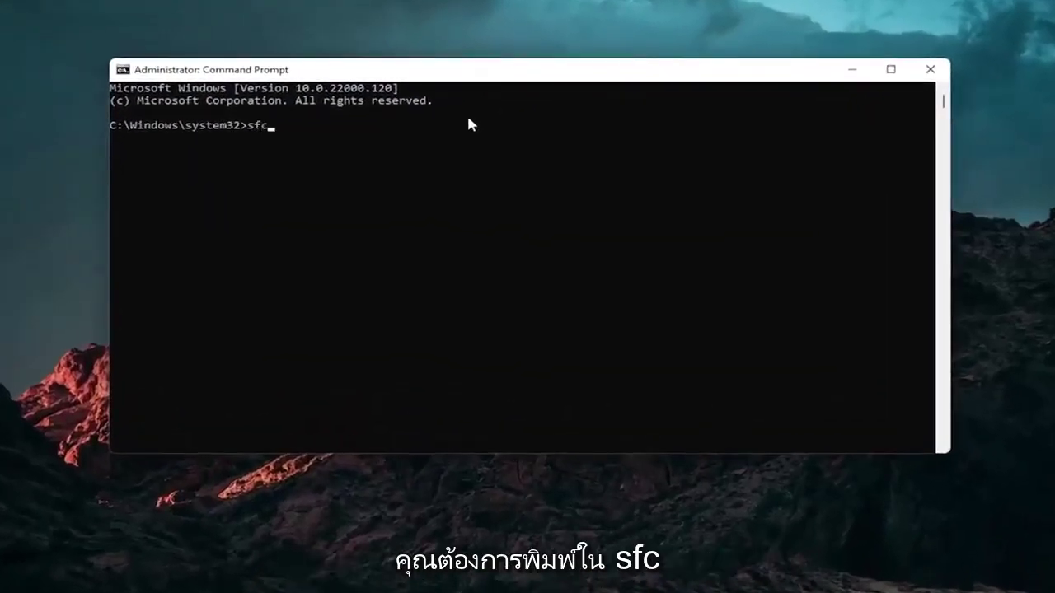
type("/sc")
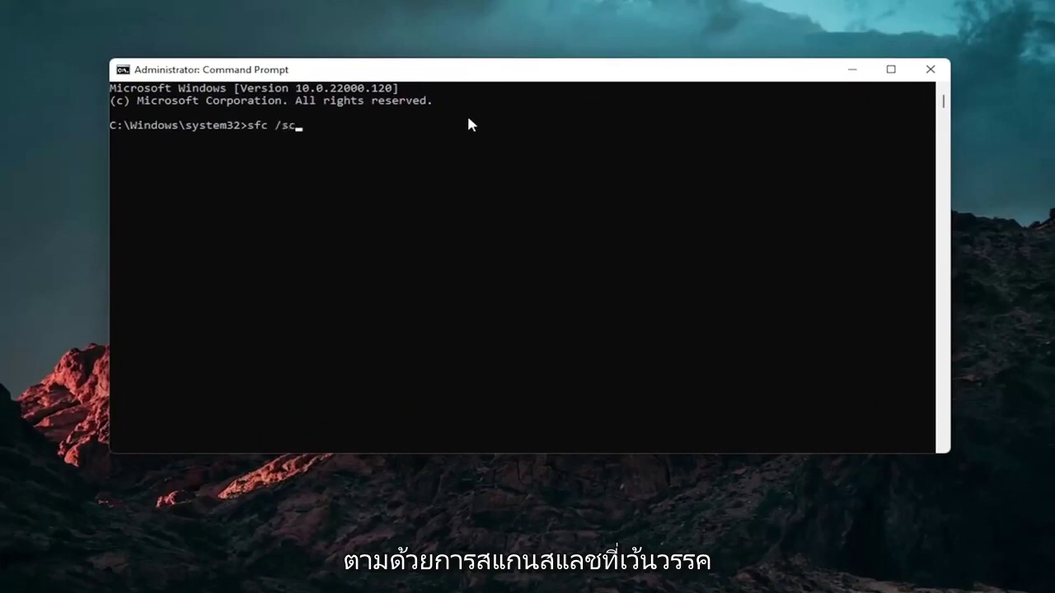
type("annow")
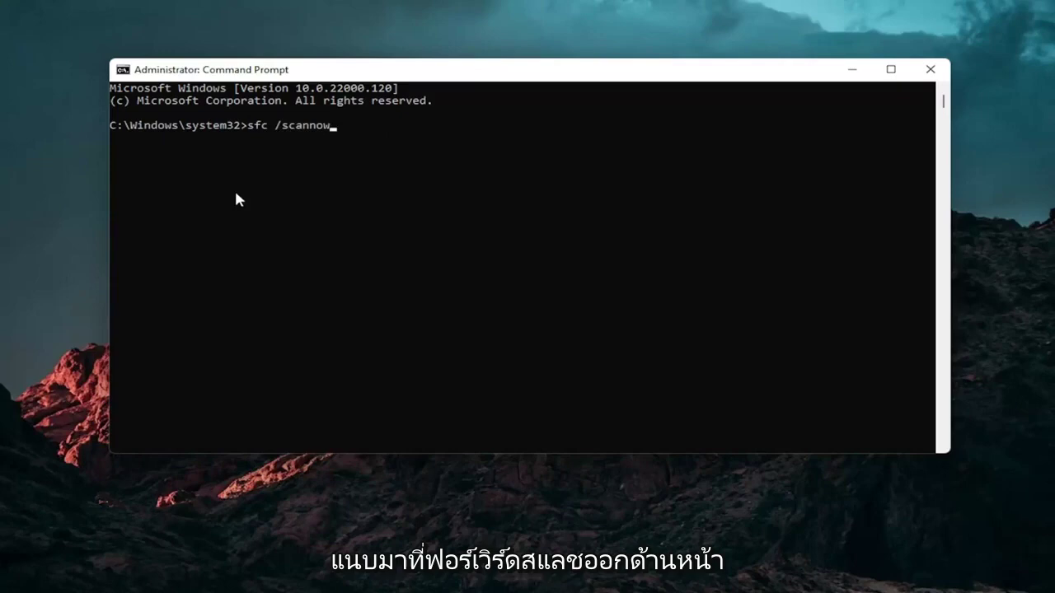
key("Return")
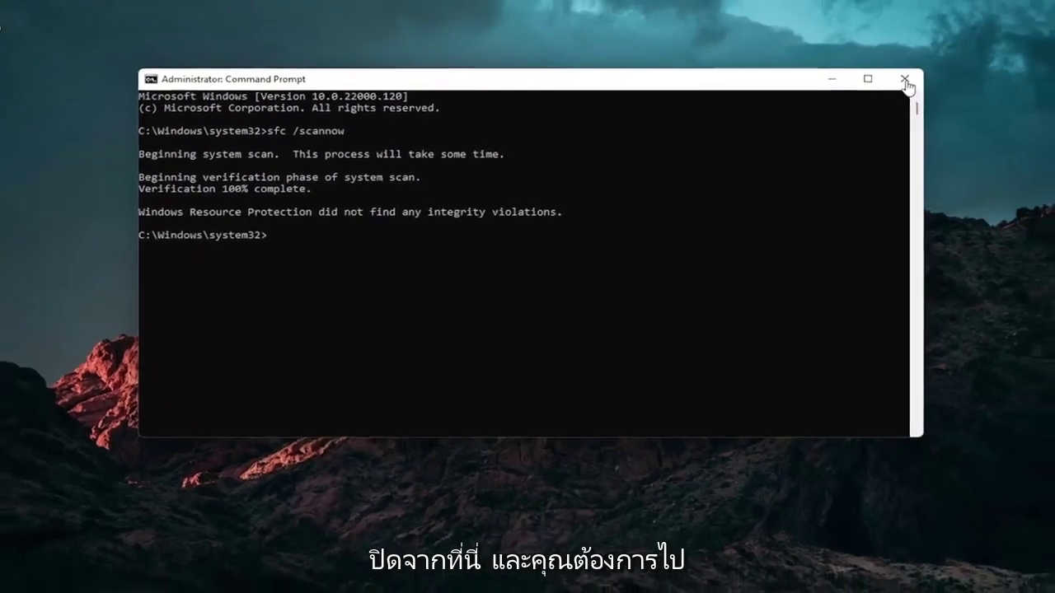
Close the Command Prompt window after the clean scan
left_click(889, 82)
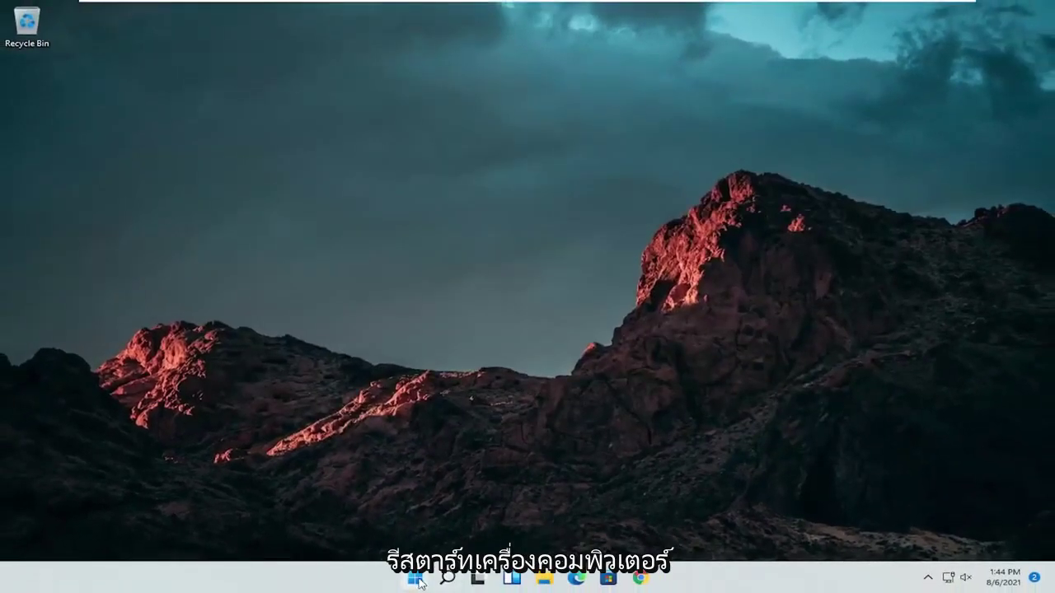